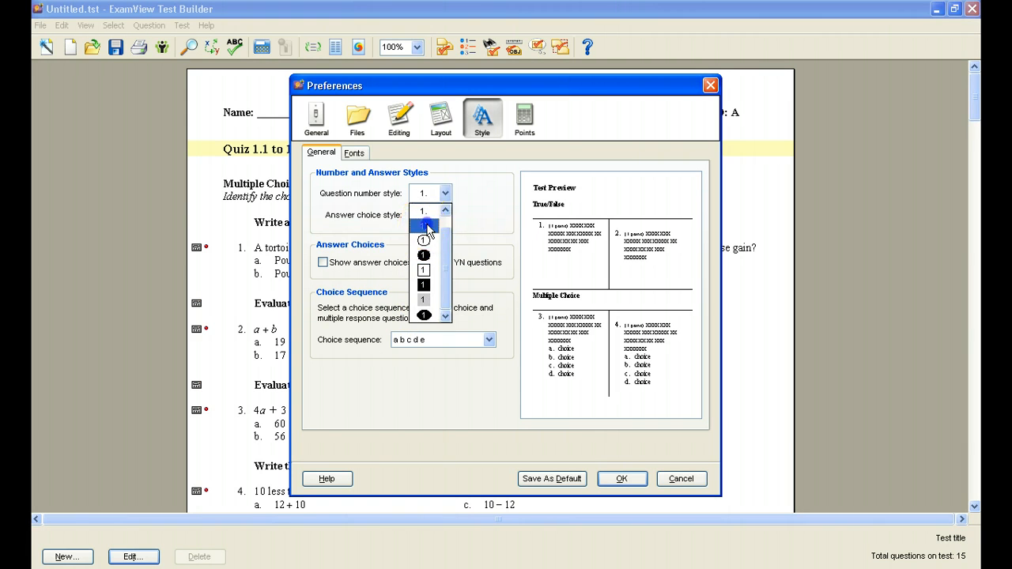
- Set the question number style to 1) and the answer choice style to A
click(425, 227)
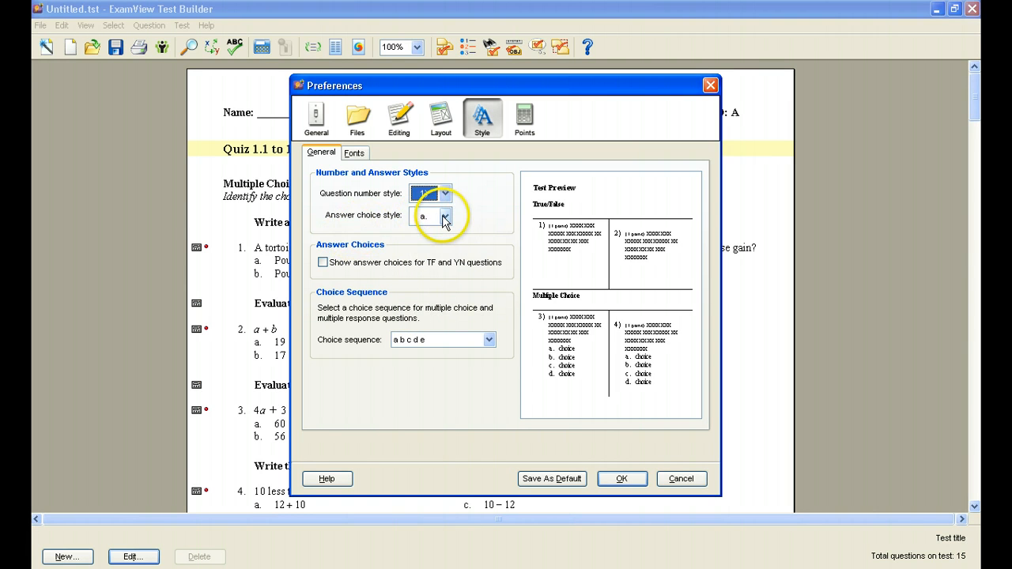
click(444, 218)
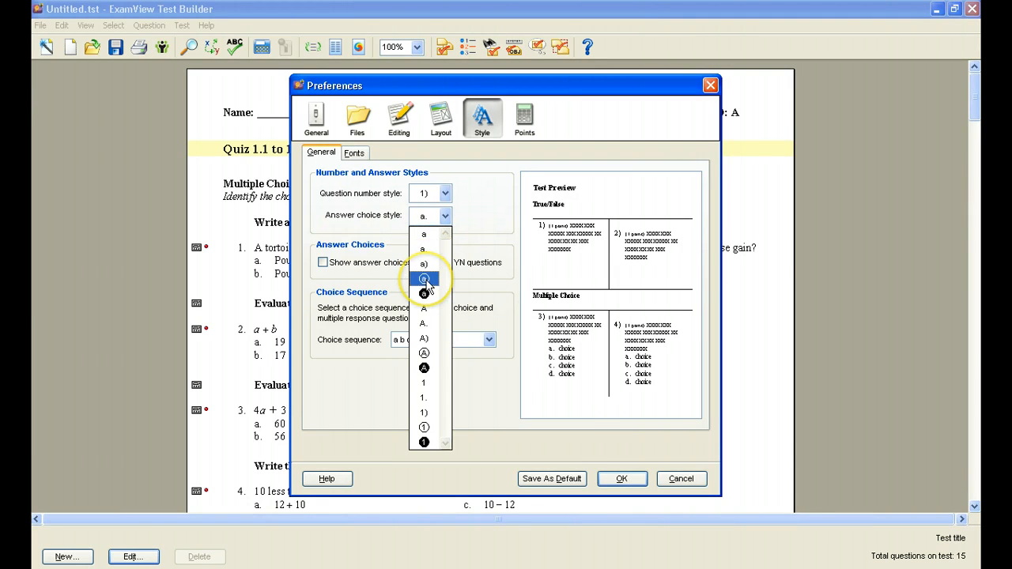
click(424, 324)
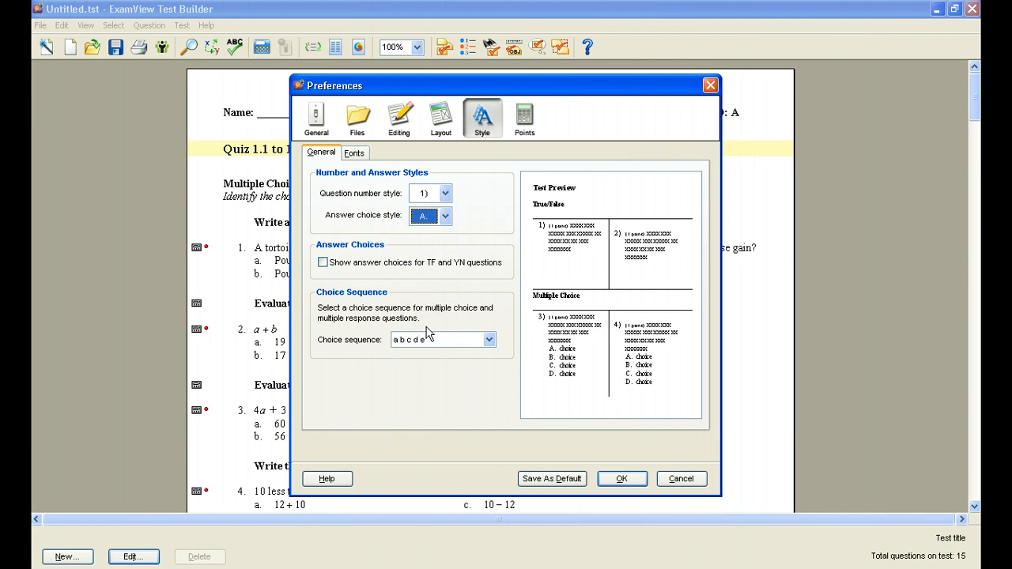
- Choose a b c d e as the choice sequence and display the test font settings
click(491, 340)
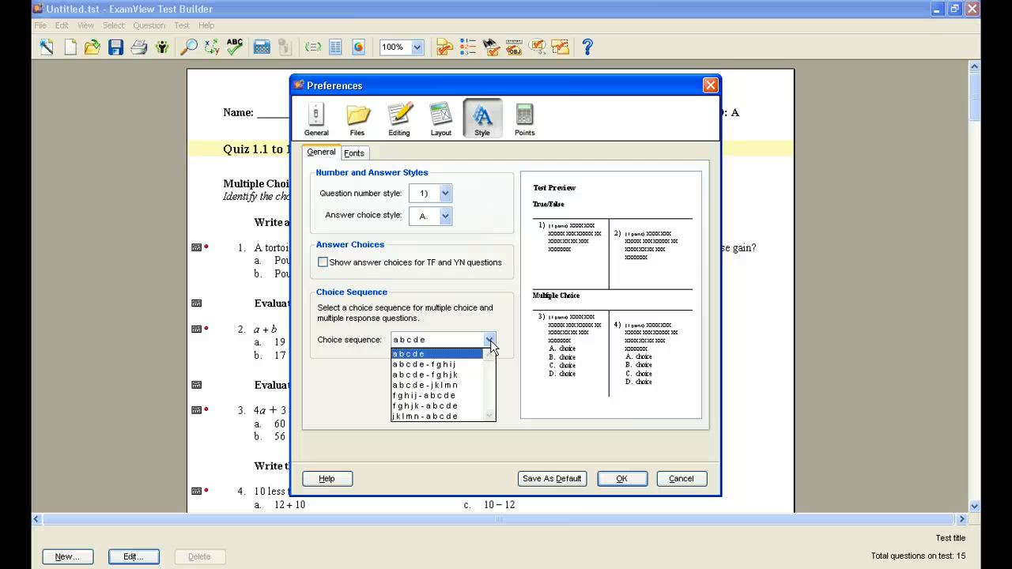
click(431, 355)
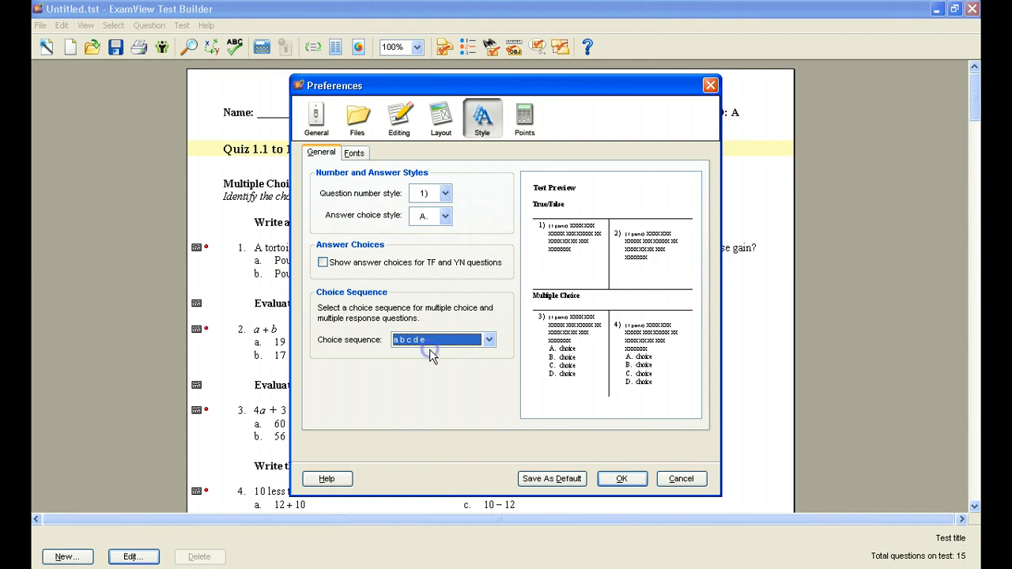
click(353, 154)
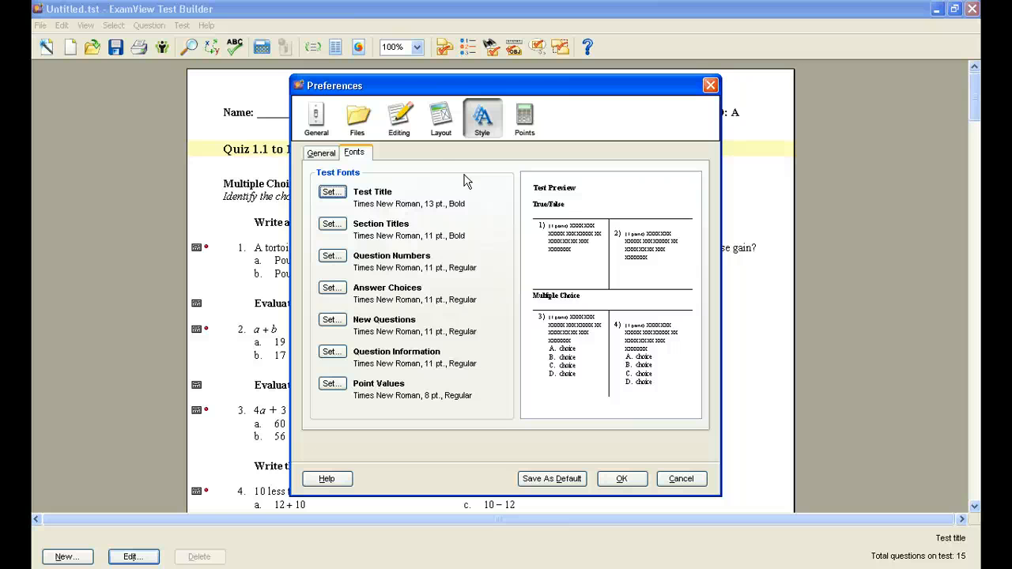
- Set the default points to 2 for Numeric Response, 3 for Short Answer and 5 for Other, and apply the preferences
click(527, 122)
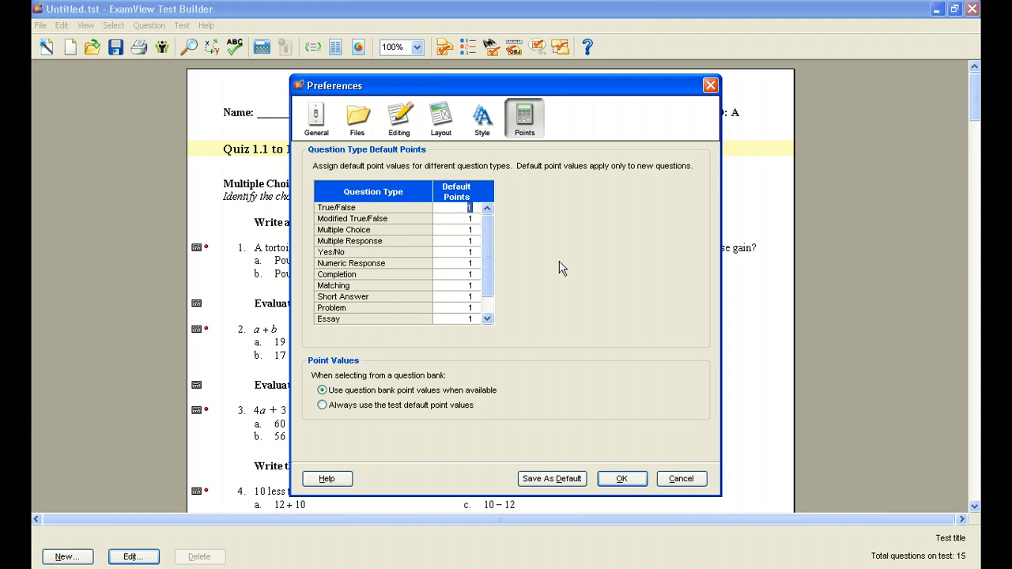
click(472, 263)
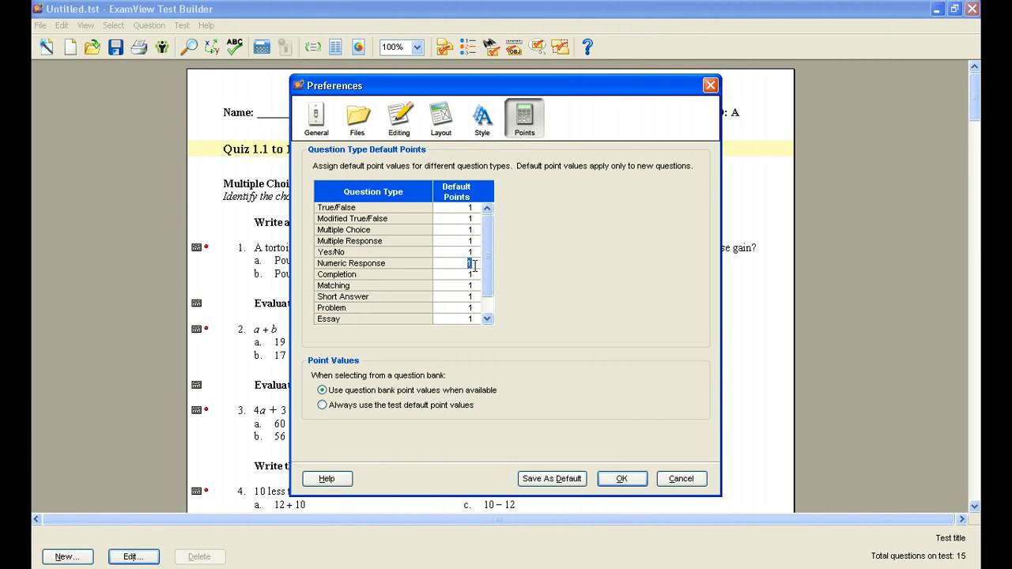
text(2)
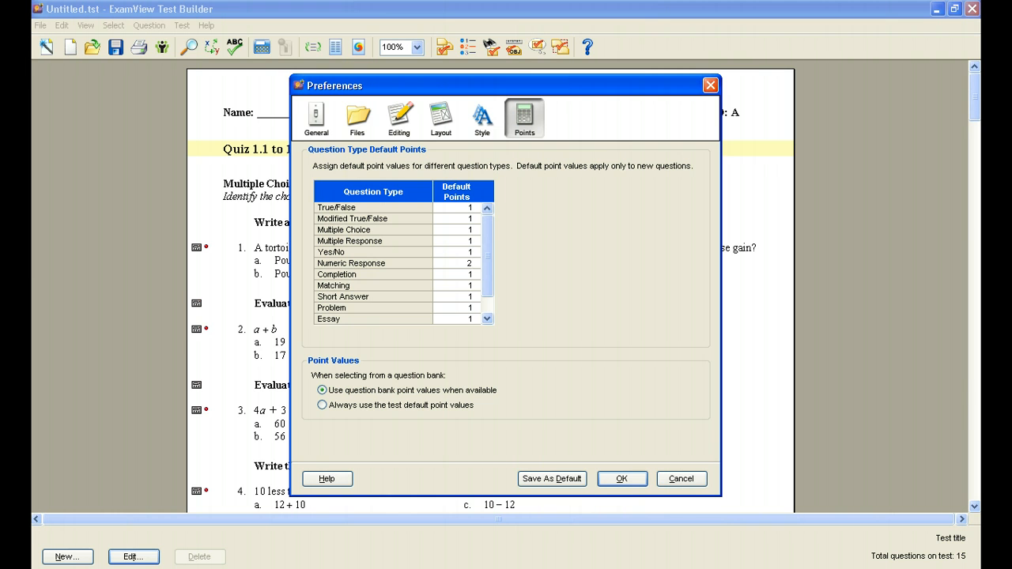
click(470, 297)
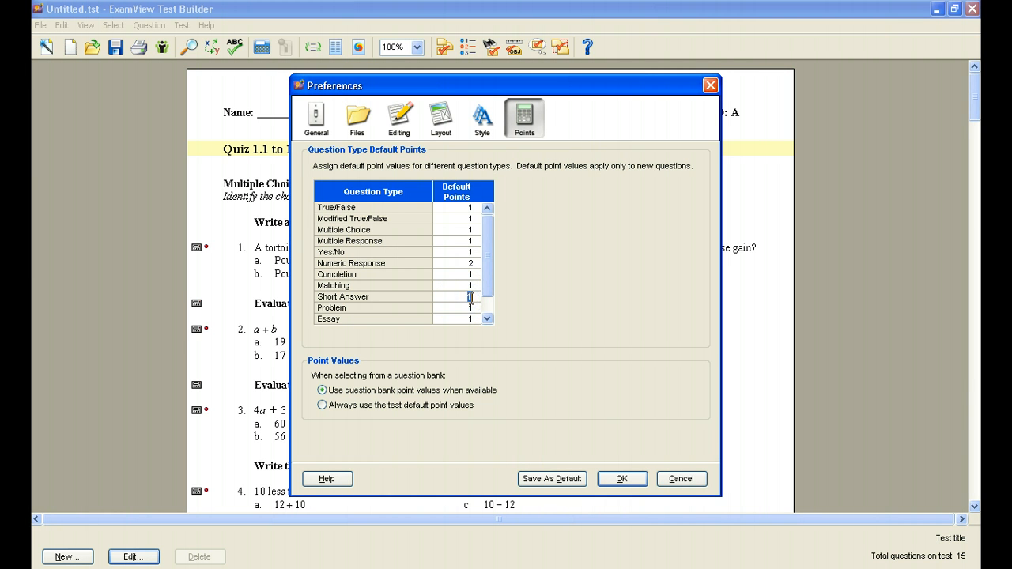
text(3)
scroll(492, 280, down, 1)
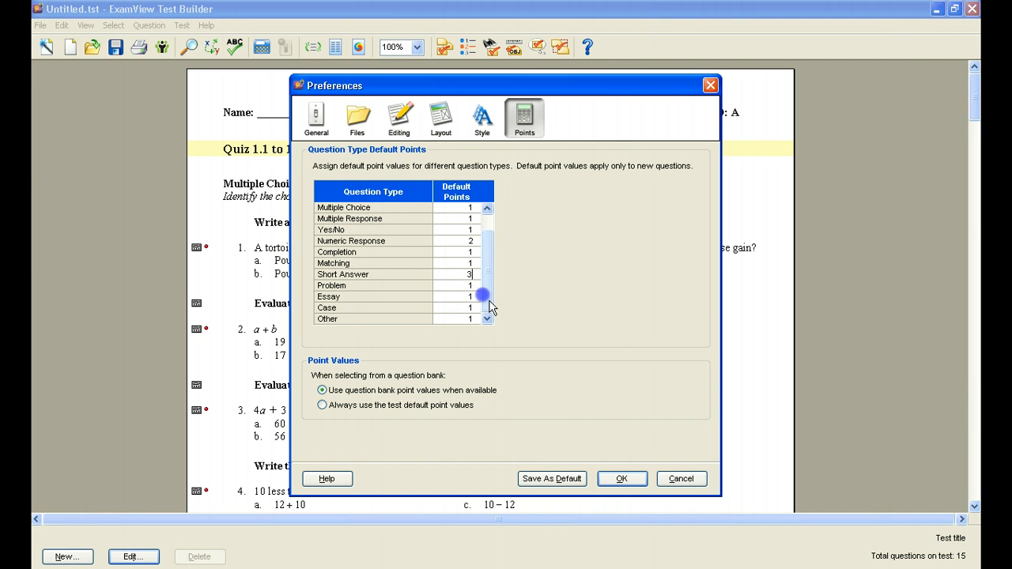
click(470, 319)
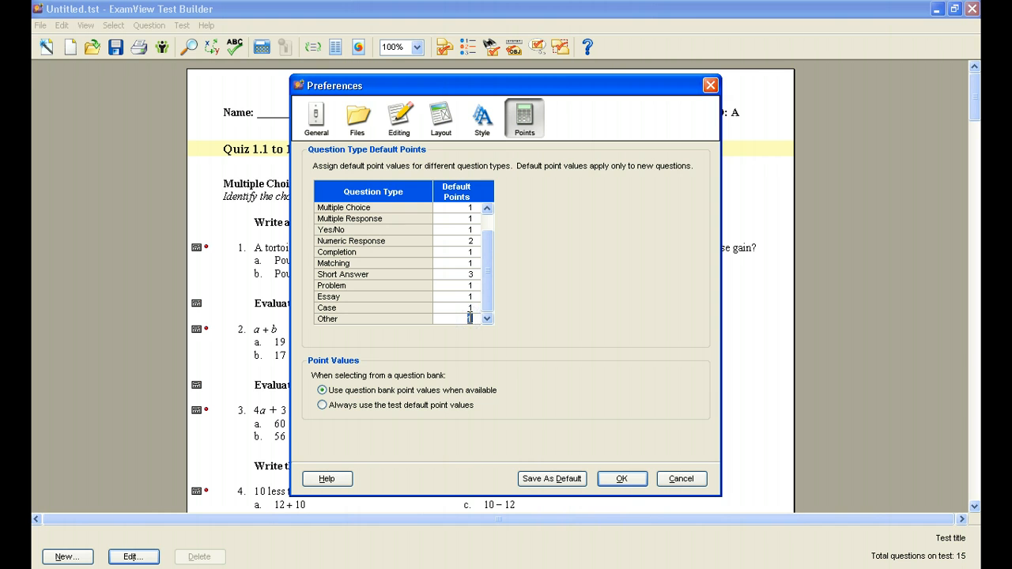
text(5)
click(622, 478)
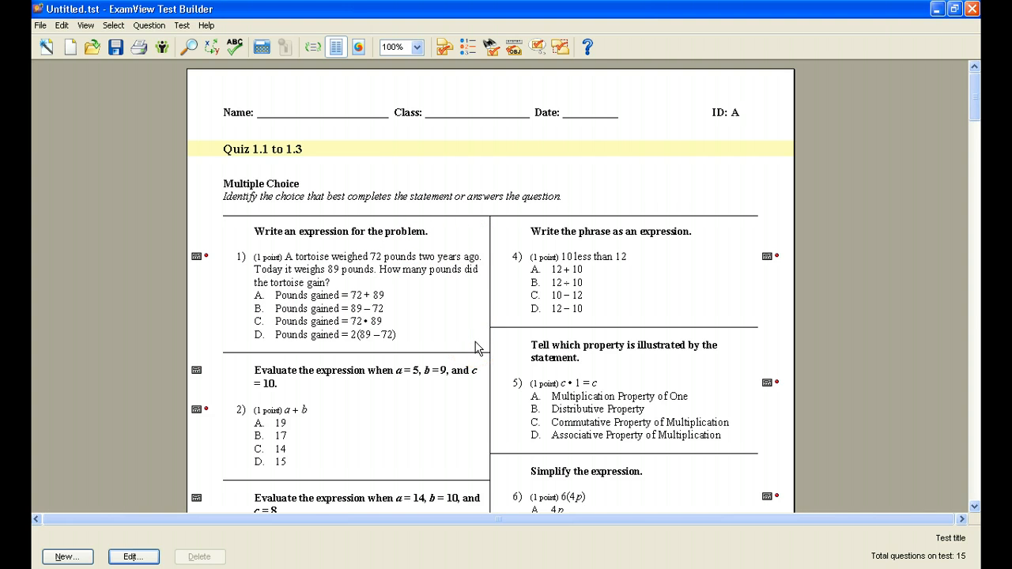
- Review the reformatted quiz from the multiple-choice questions through the answer section, and return to the first page
scroll(477, 347, down, 5)
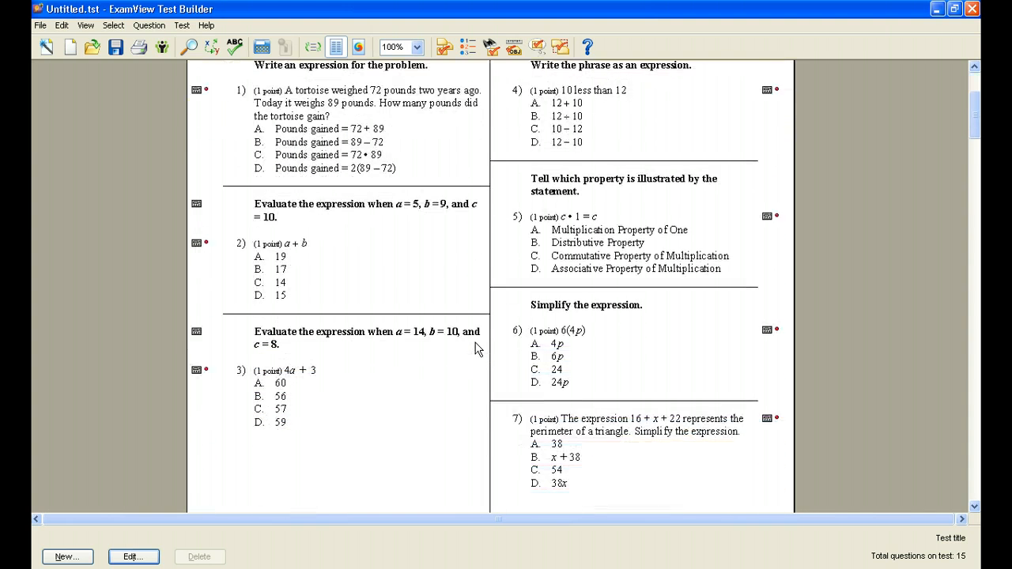
scroll(426, 415, down, 10)
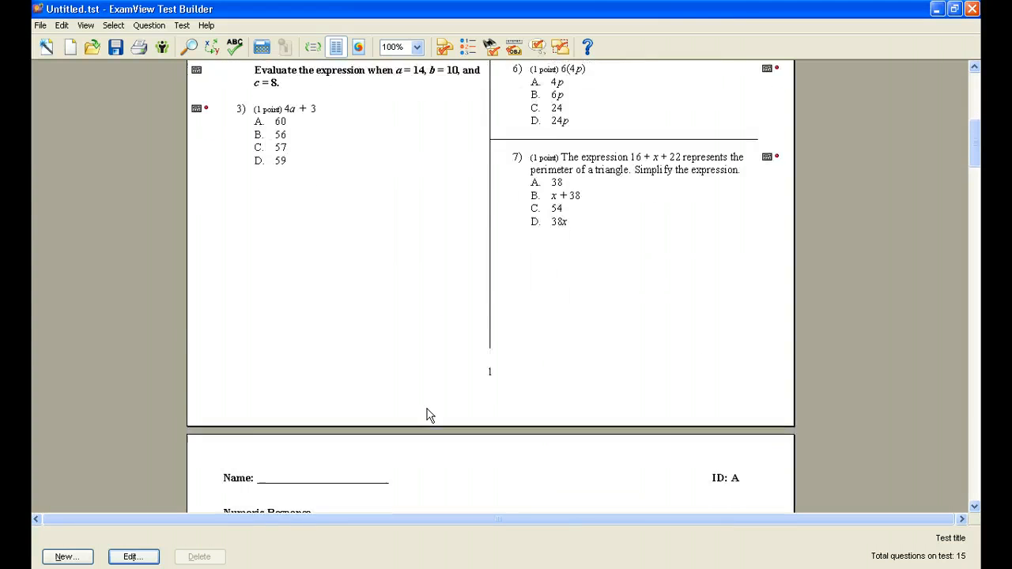
scroll(434, 402, down, 5)
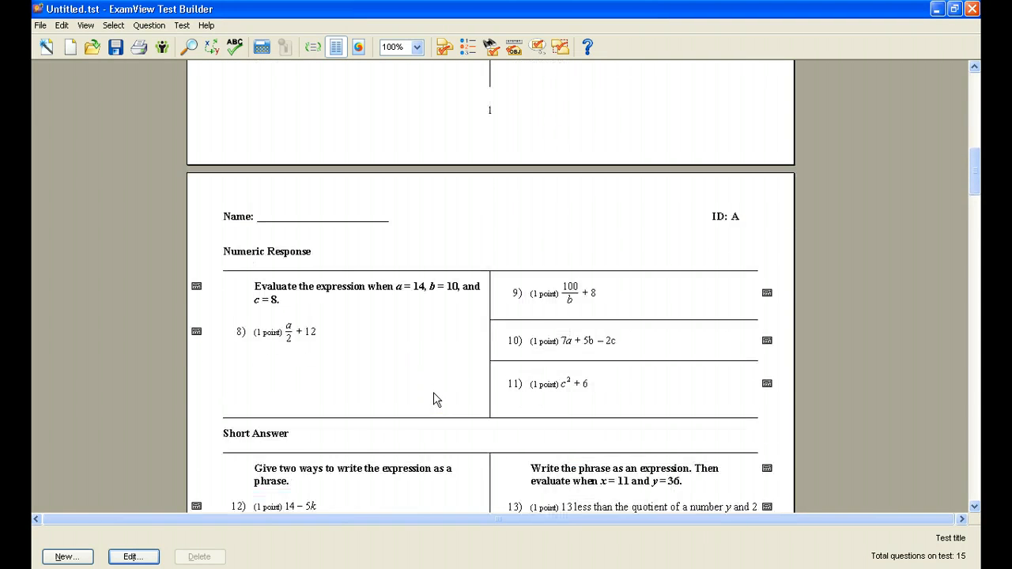
scroll(434, 395, down, 6)
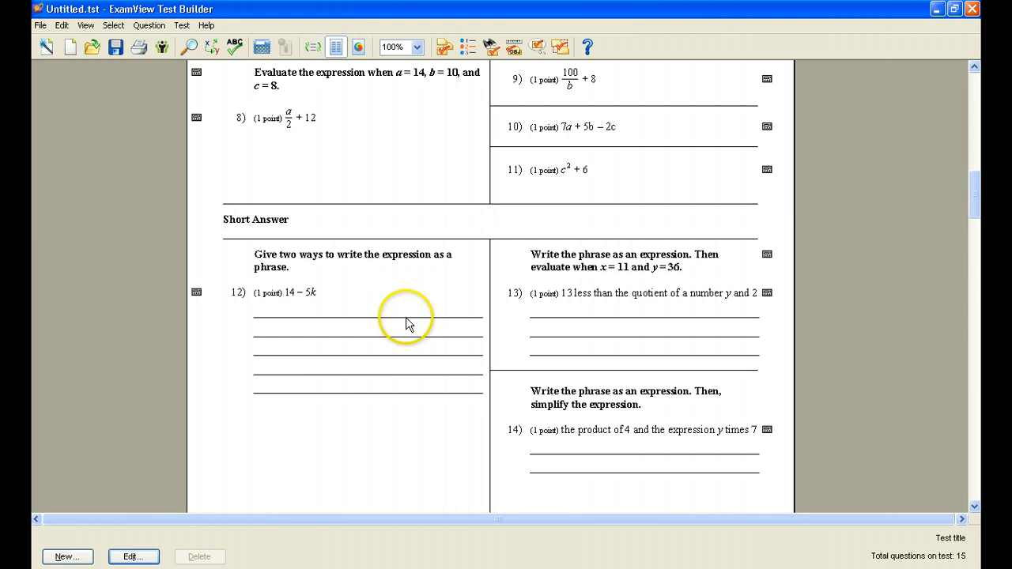
scroll(377, 396, down, 10)
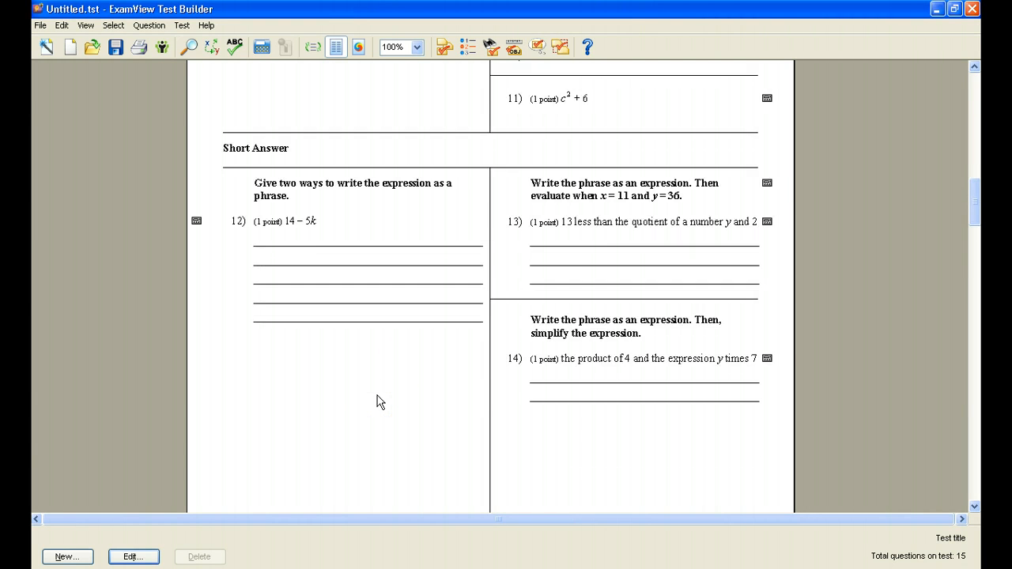
scroll(377, 396, down, 7)
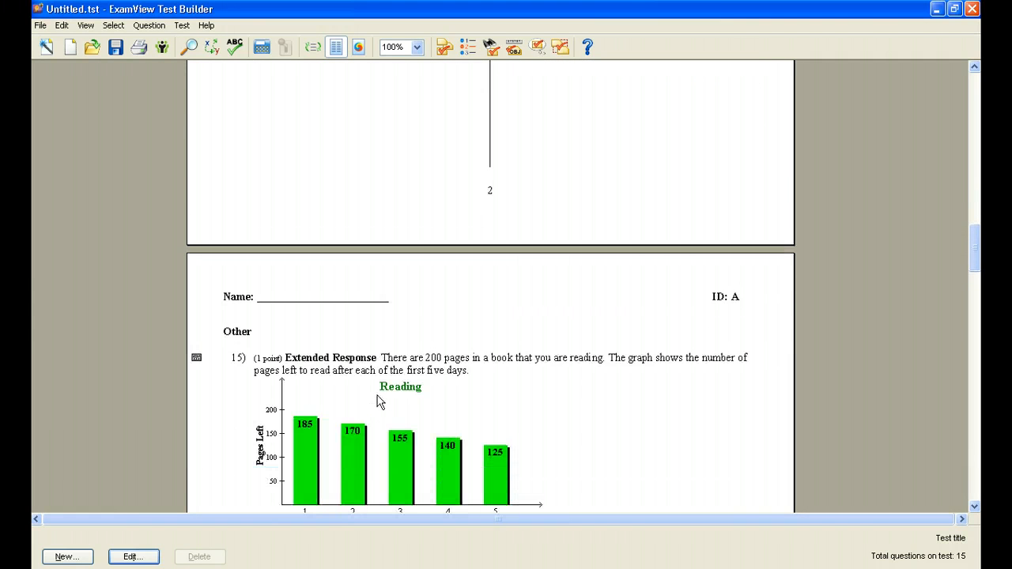
scroll(393, 401, down, 12)
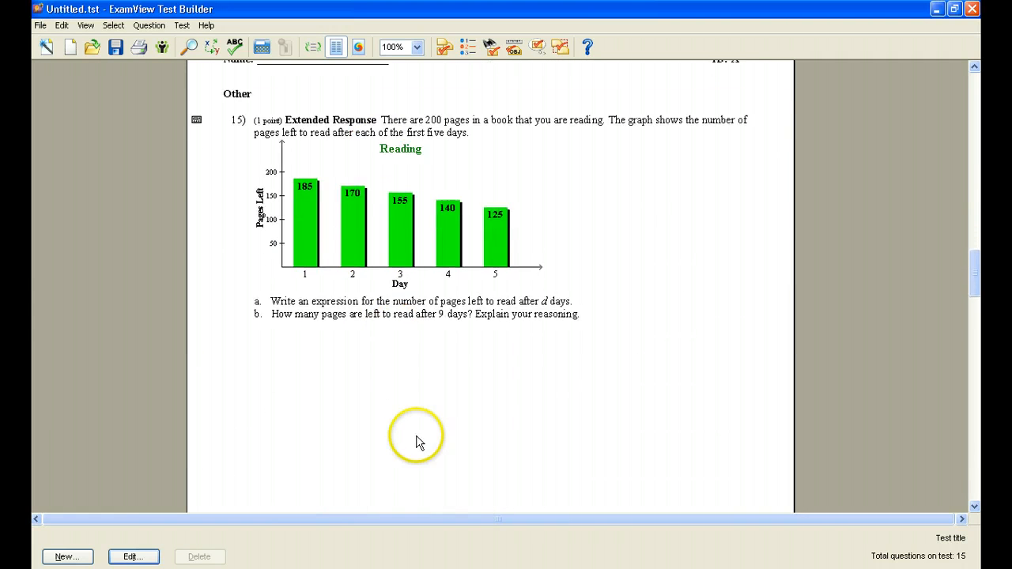
scroll(412, 431, down, 7)
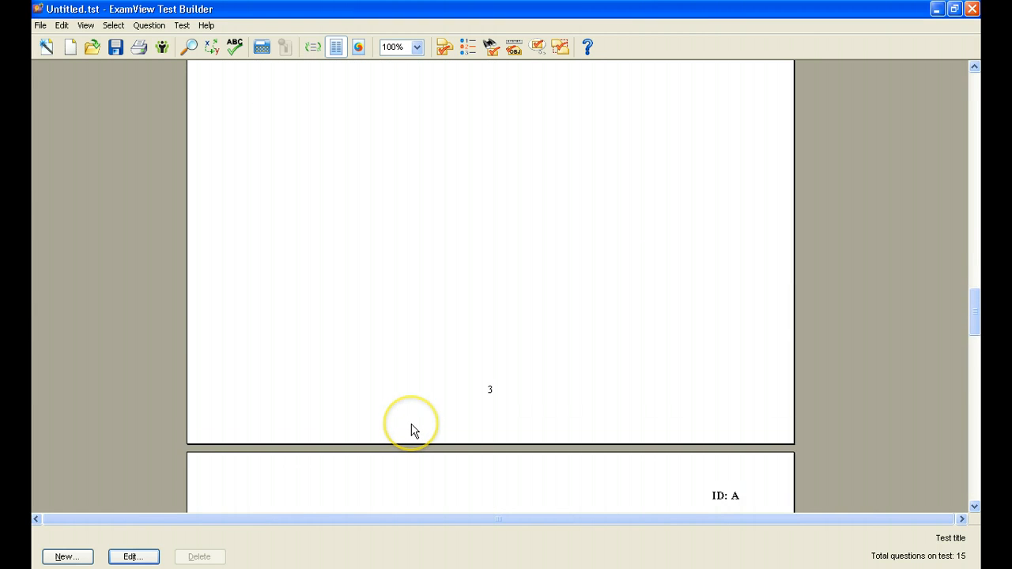
scroll(522, 431, down, 2)
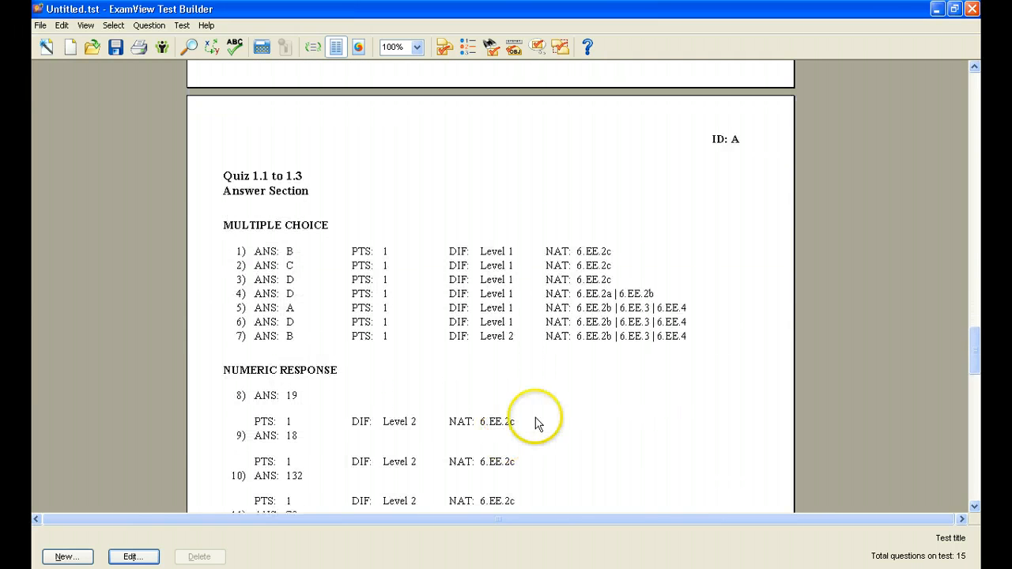
scroll(680, 425, down, 2)
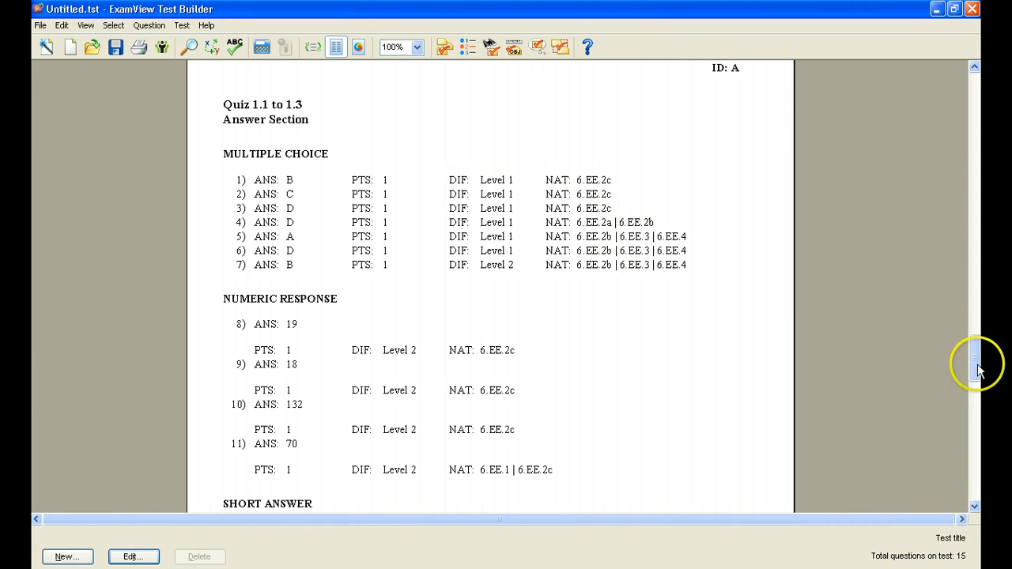
drag(977, 361, 977, 95)
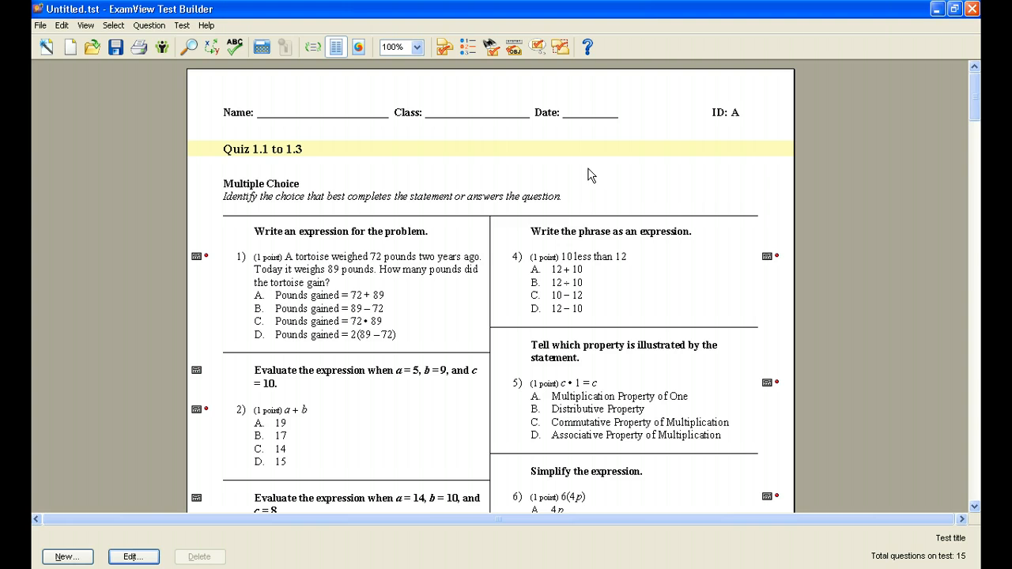
- Preview the Pennsylvania: PSSA layout in the Style Gallery and browse the other test layout styles without applying one
click(182, 27)
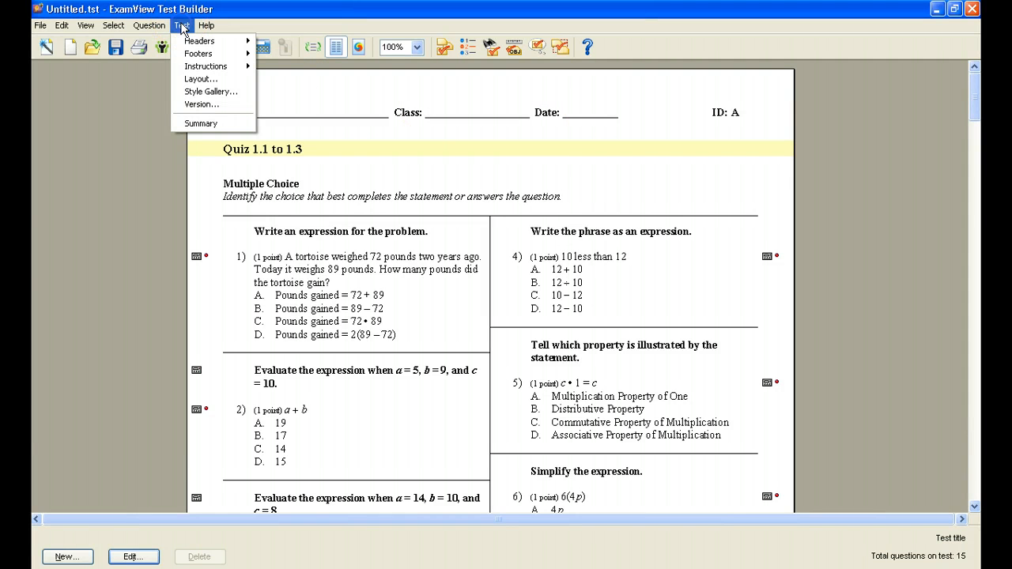
click(216, 93)
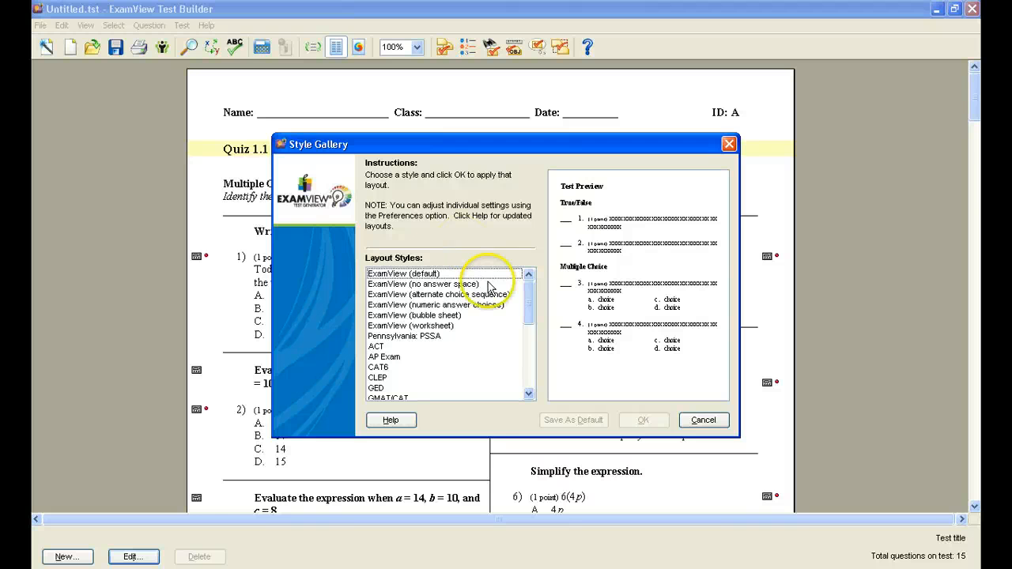
drag(530, 302, 529, 314)
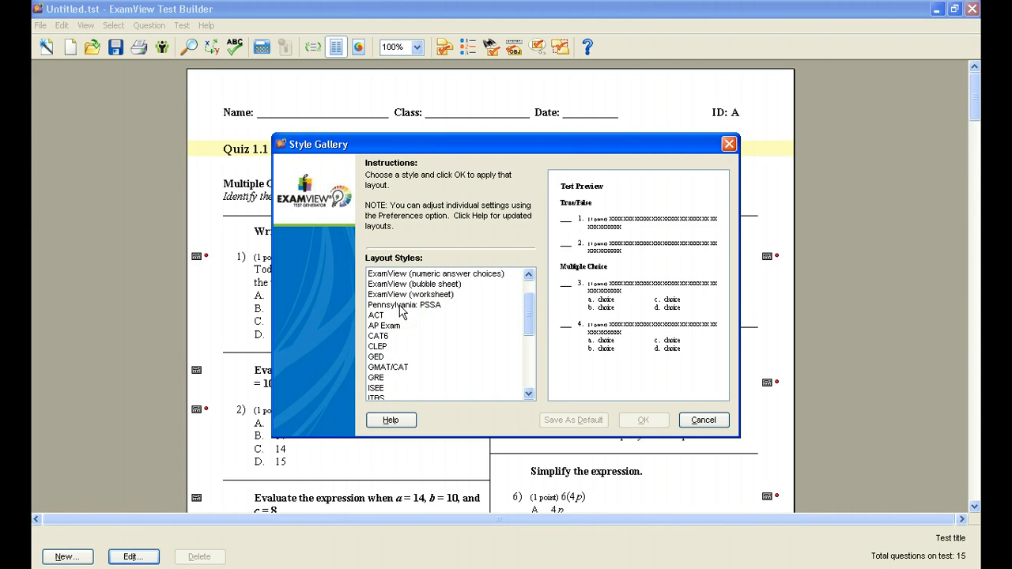
click(402, 305)
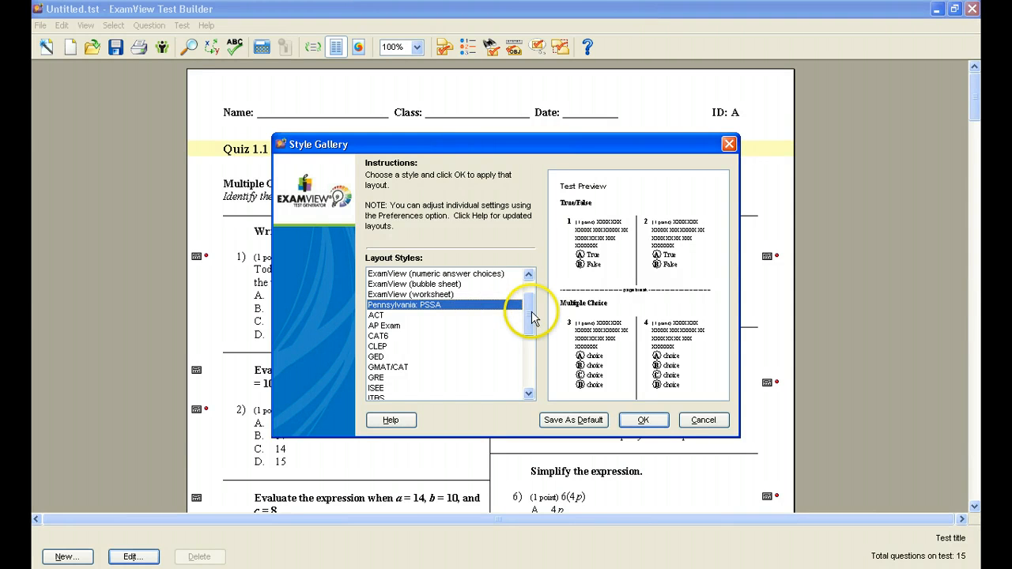
drag(525, 312, 527, 356)
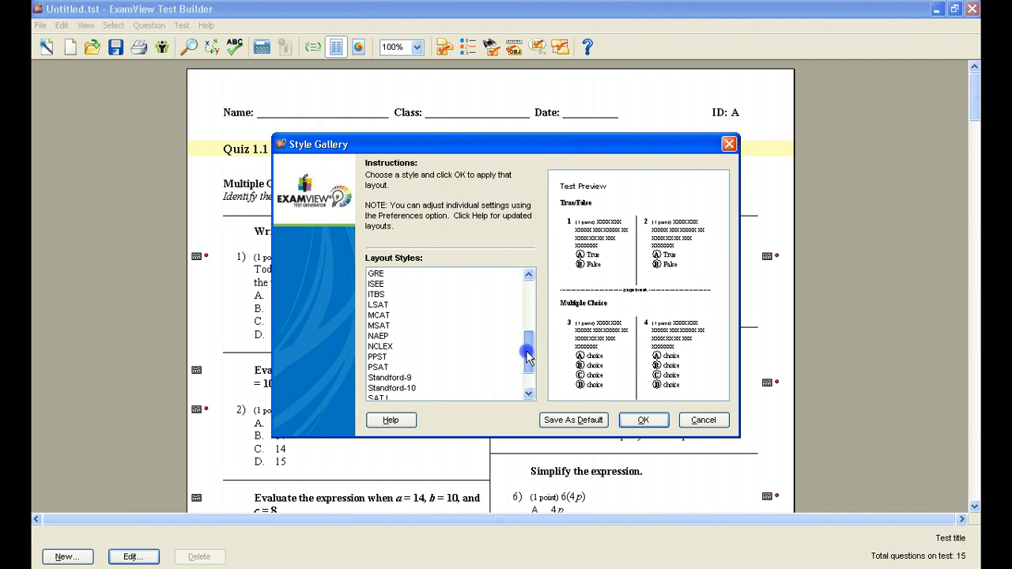
click(387, 368)
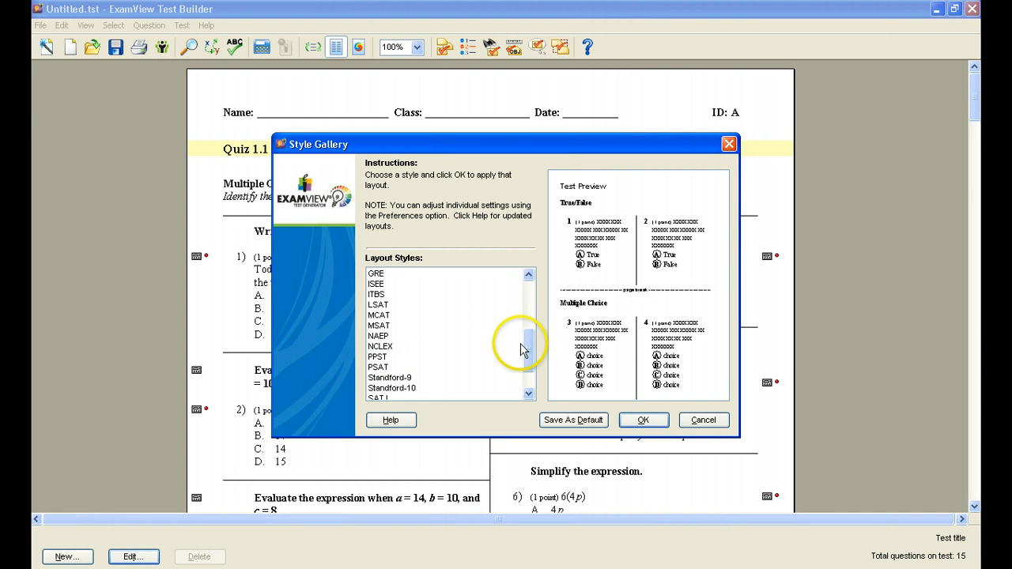
drag(530, 359, 527, 291)
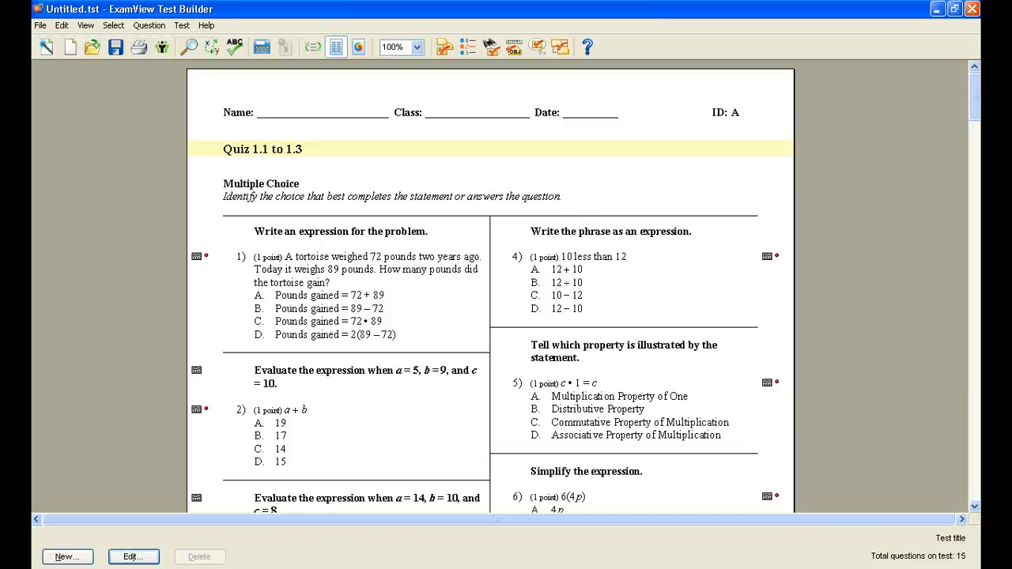
- Switch to Firefox and open the Technical Support page of the Big Ideas Math site
key(alt+Tab)
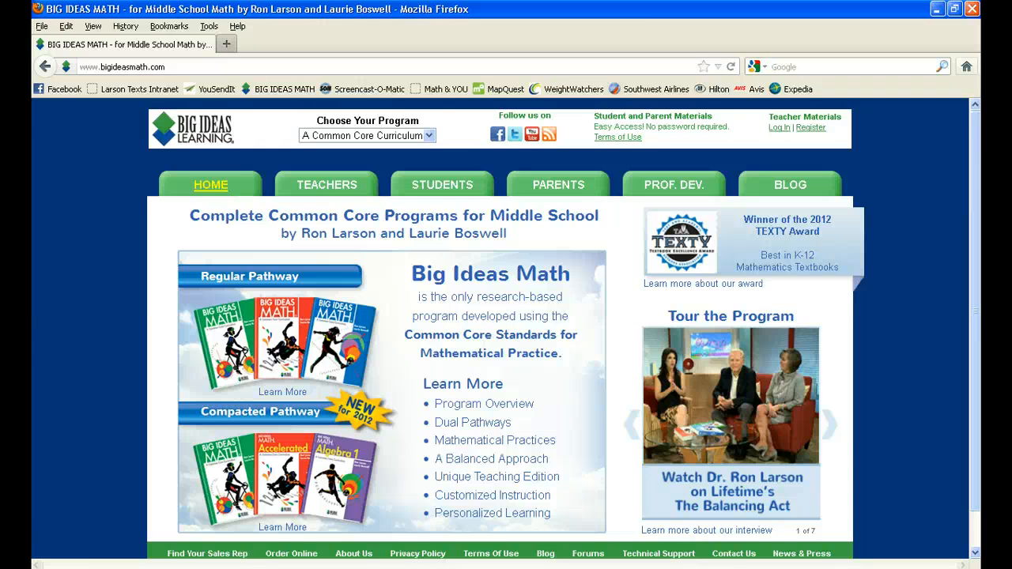
click(674, 557)
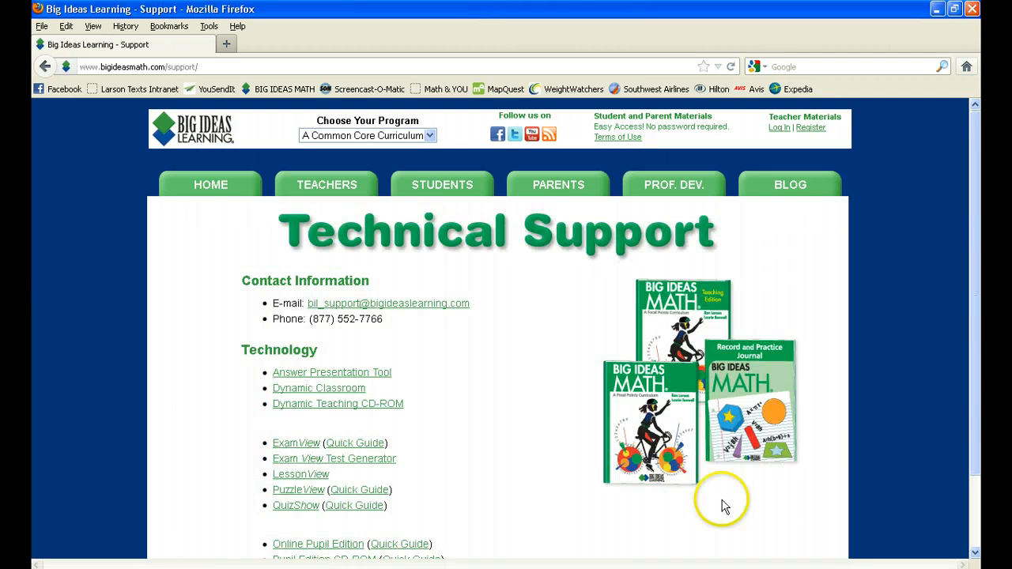